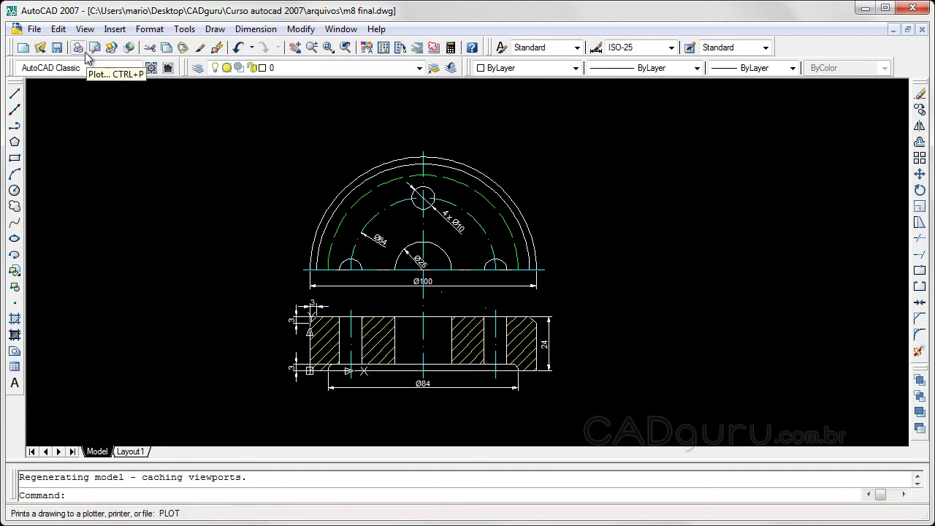
- Open the Plot dialog for the model drawing
click(34, 30)
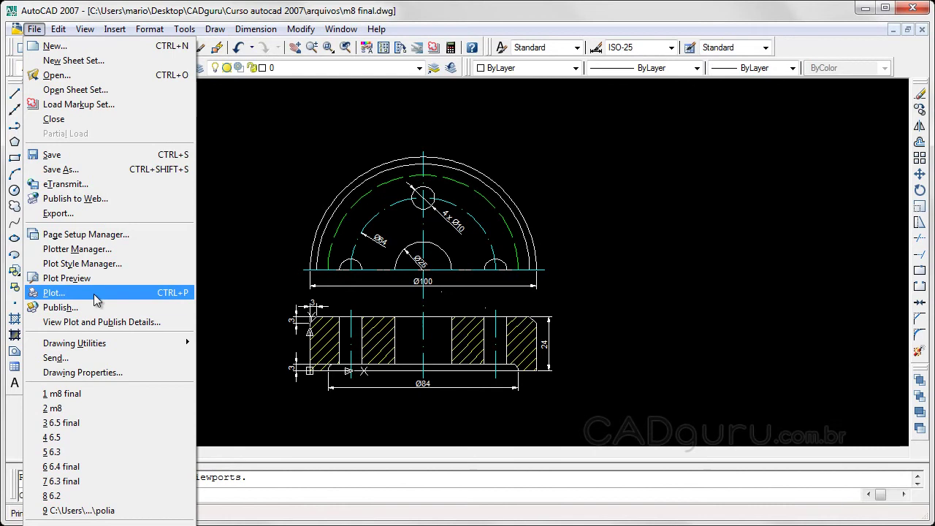
key(Escape)
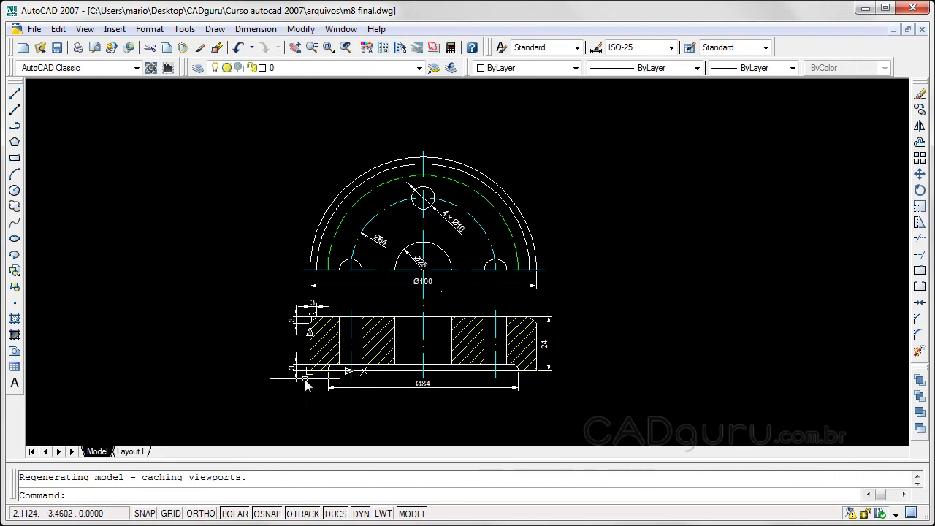
click(79, 51)
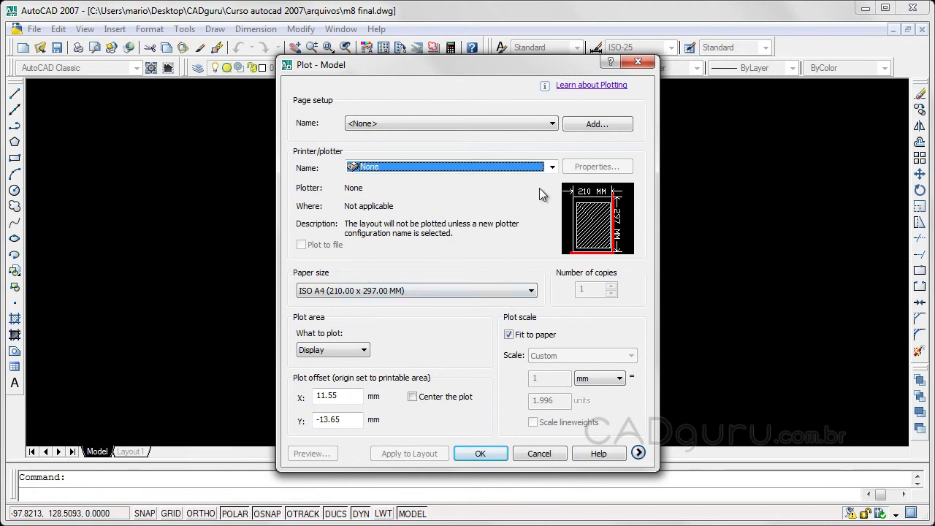
- Select the Snagit 10 printer with A4 paper and expand the additional plot options
click(553, 167)
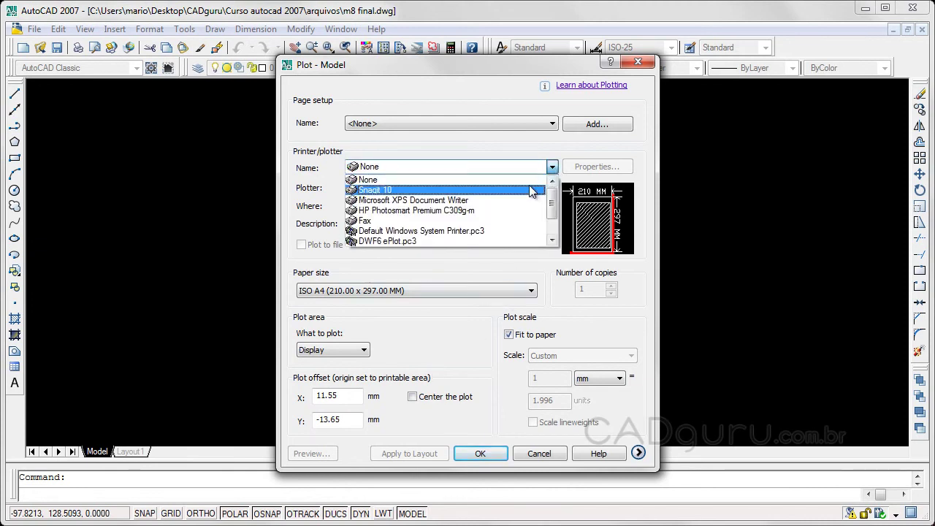
click(526, 189)
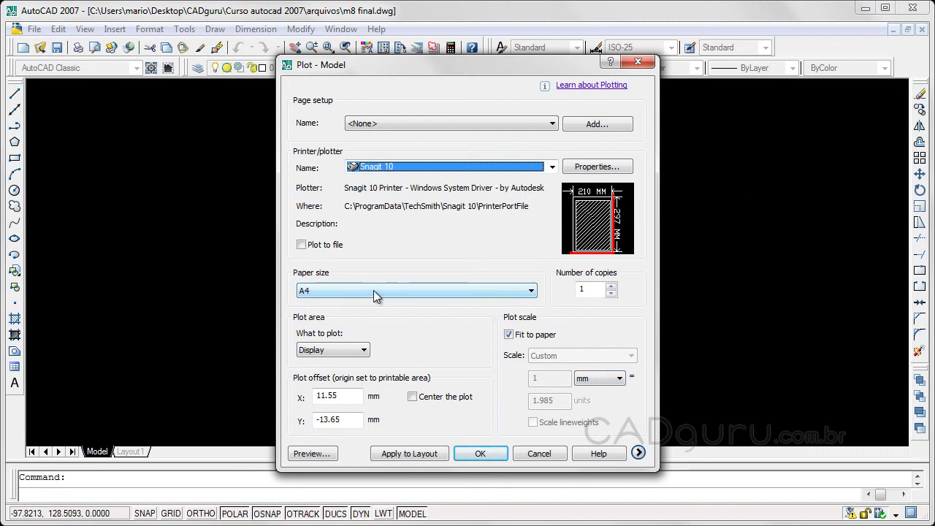
click(452, 290)
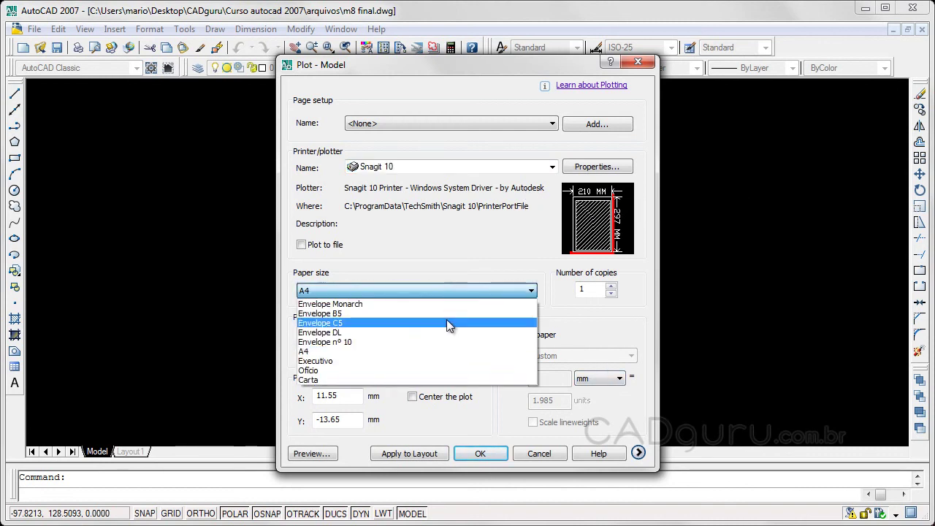
click(433, 351)
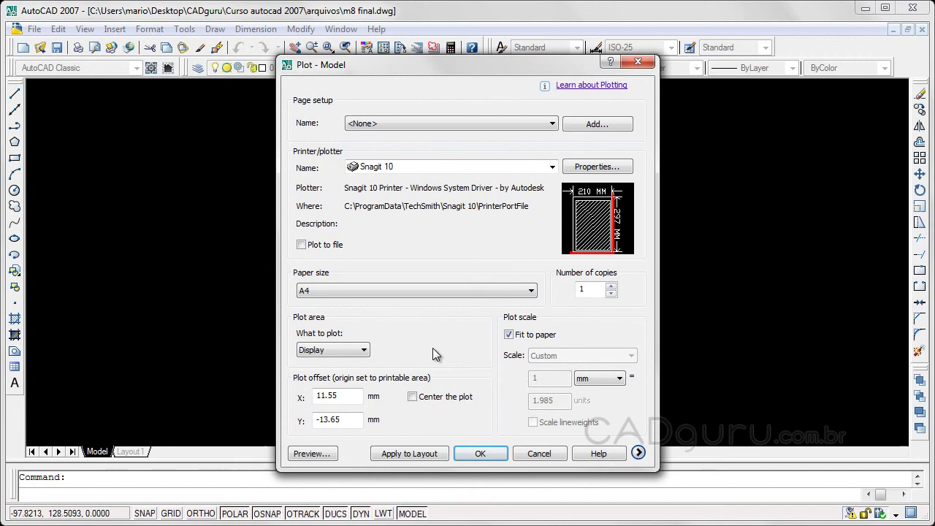
click(638, 453)
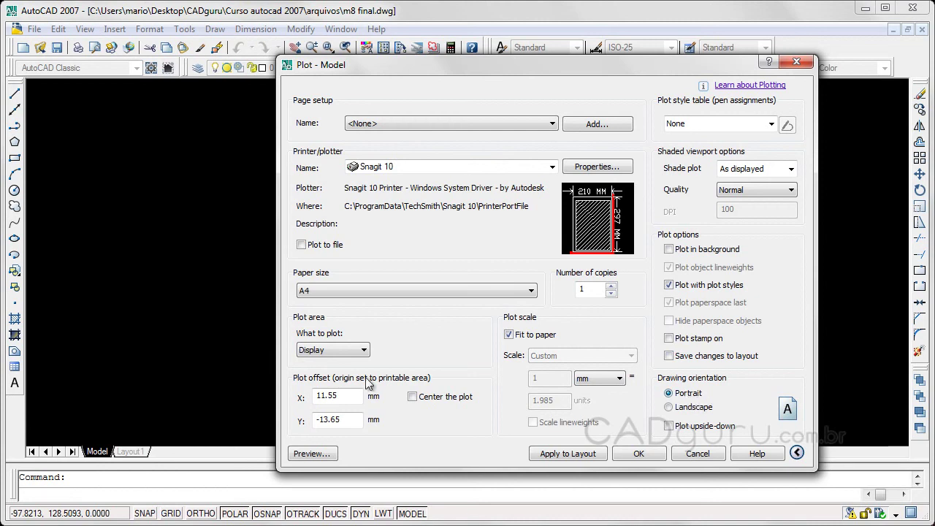
- Set the plot area to a Window picked around both flange views
click(363, 351)
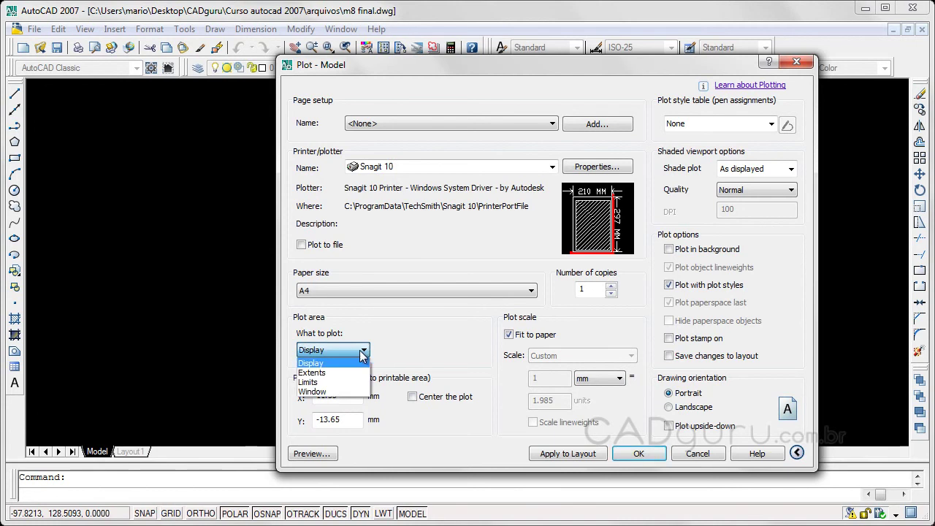
click(310, 395)
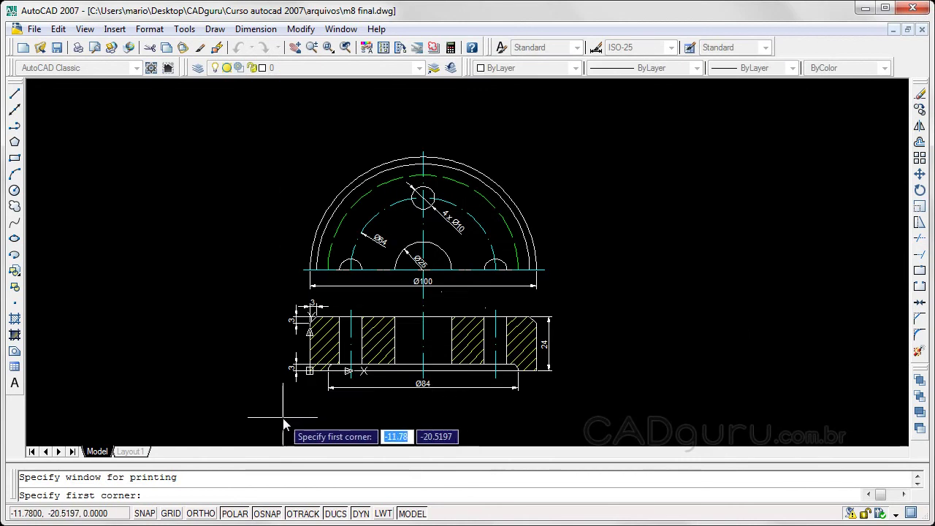
click(280, 401)
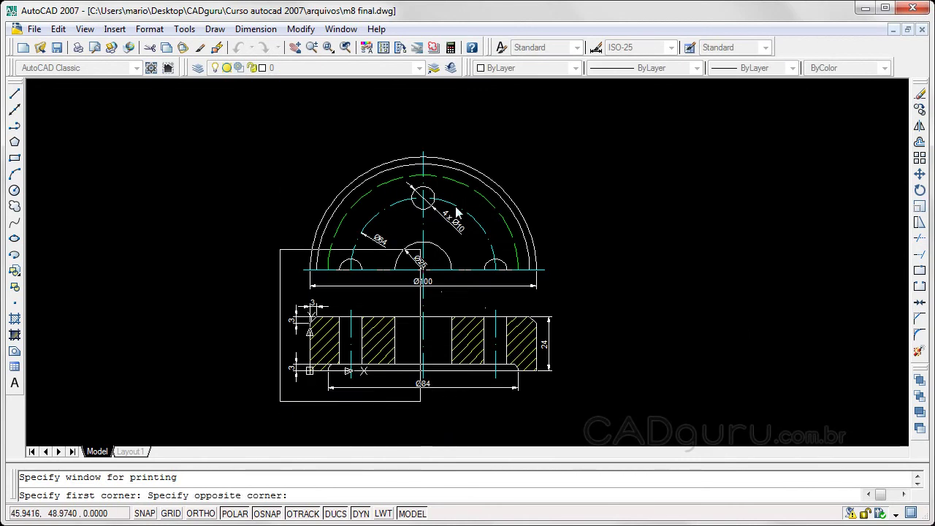
click(563, 137)
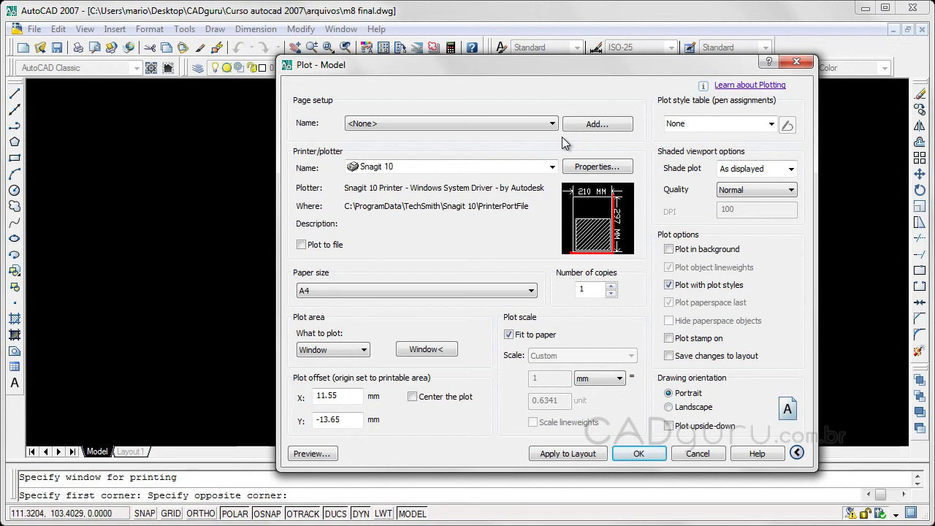
- Preview the windowed plot, enable Center the plot, then preview again to confirm
click(314, 453)
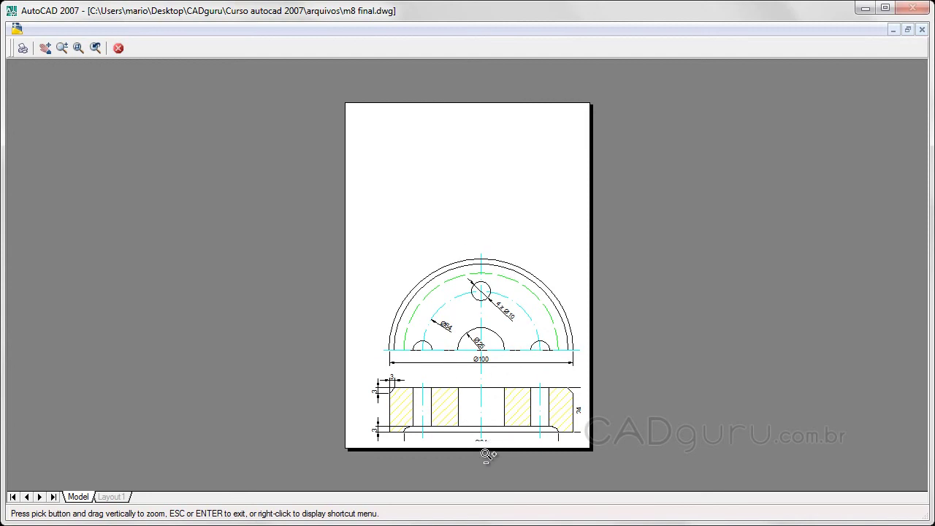
click(118, 48)
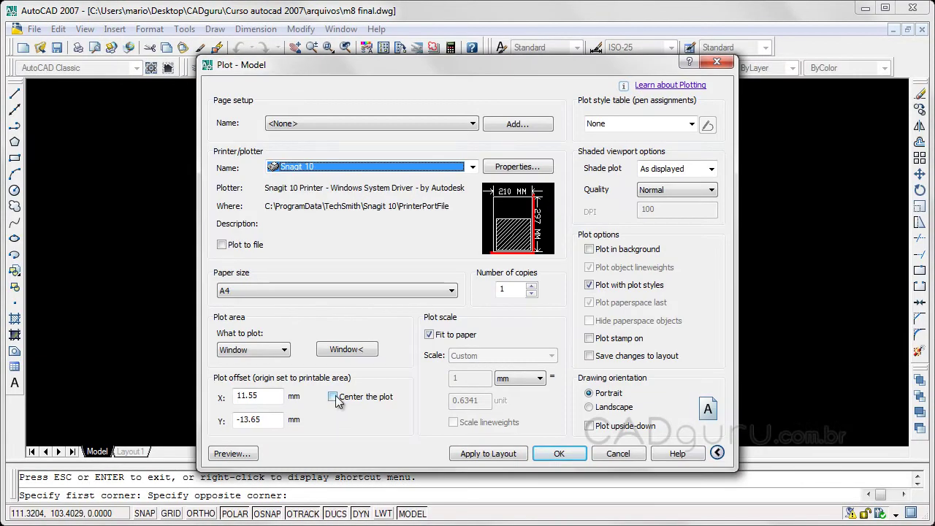
click(335, 396)
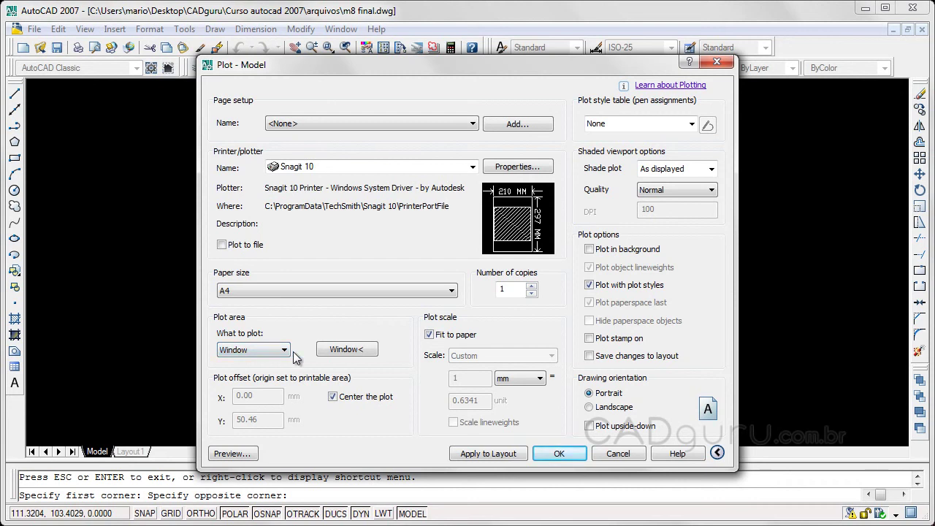
mouse_move(513, 224)
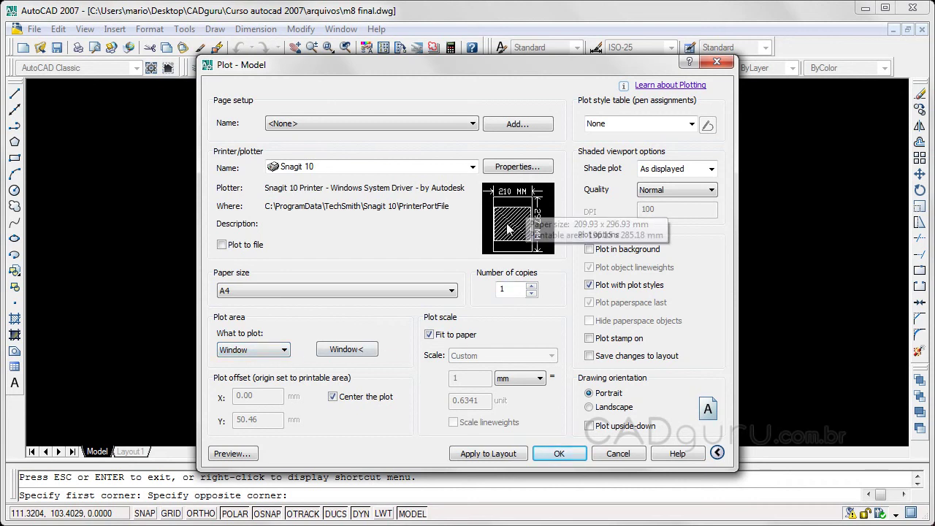
click(232, 454)
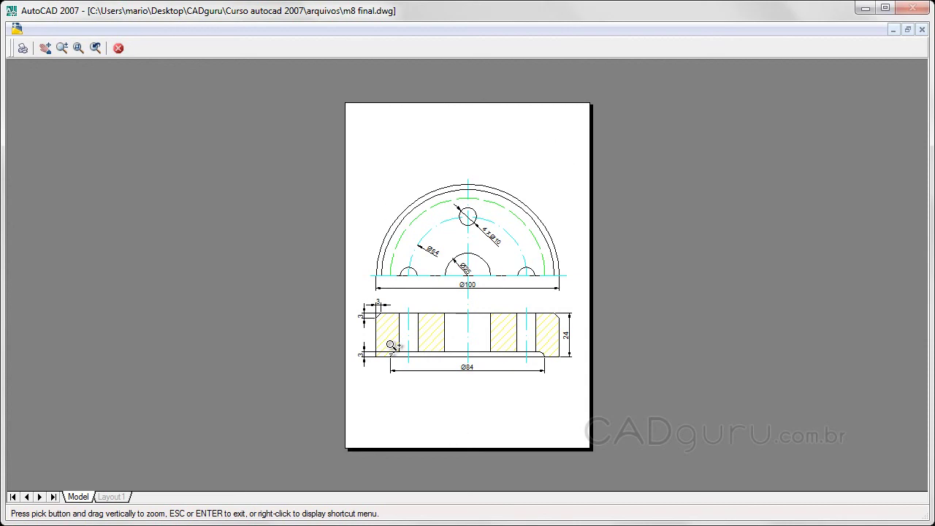
click(119, 49)
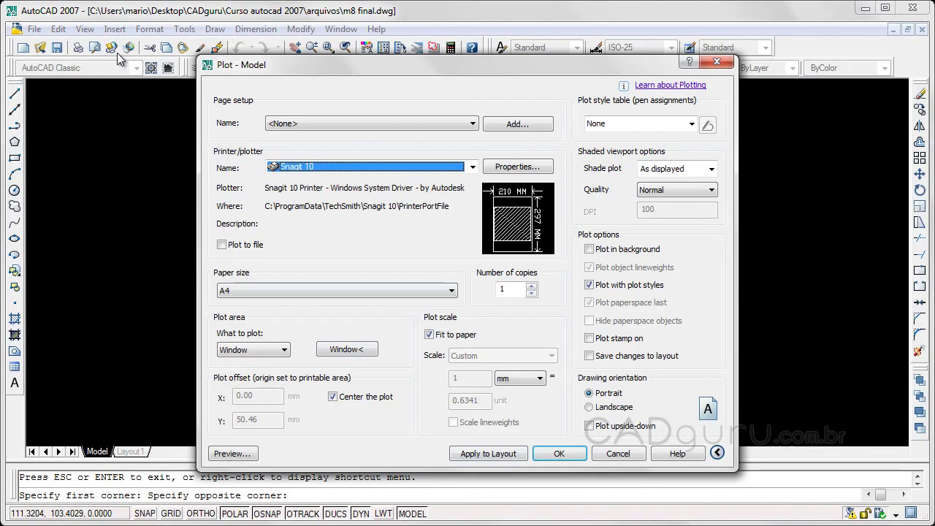
- Plot the centered model drawing, then switch to the Layout1 sheet with its title block
click(580, 456)
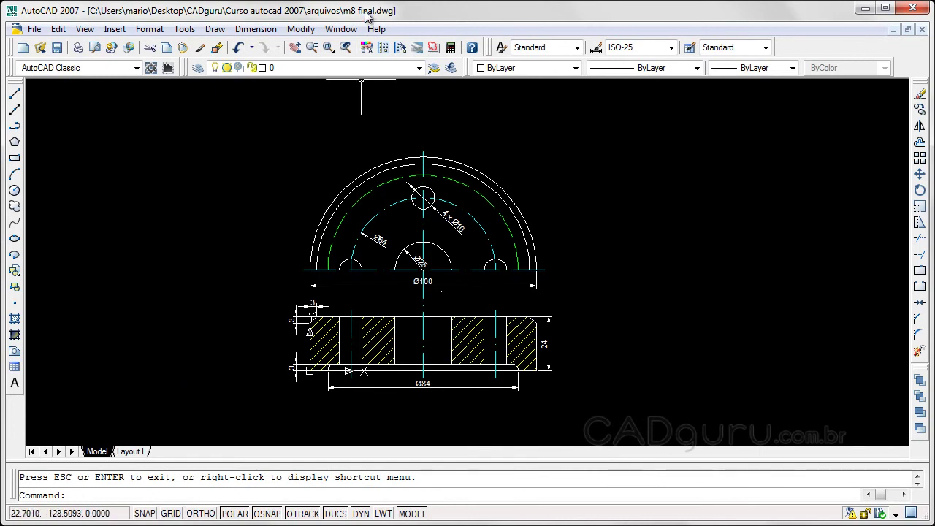
click(130, 452)
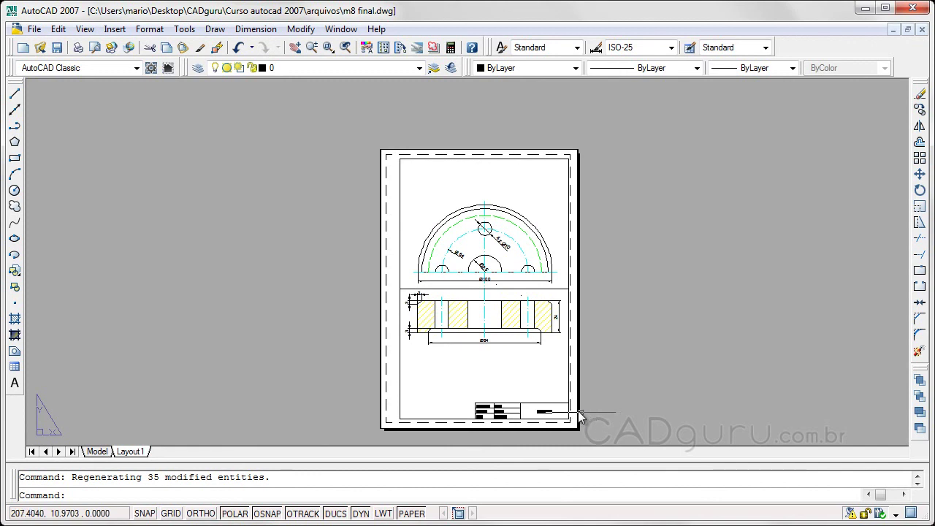
- Open the Layout1 plot settings and preview the 1:1 A4 sheet with title block
click(78, 47)
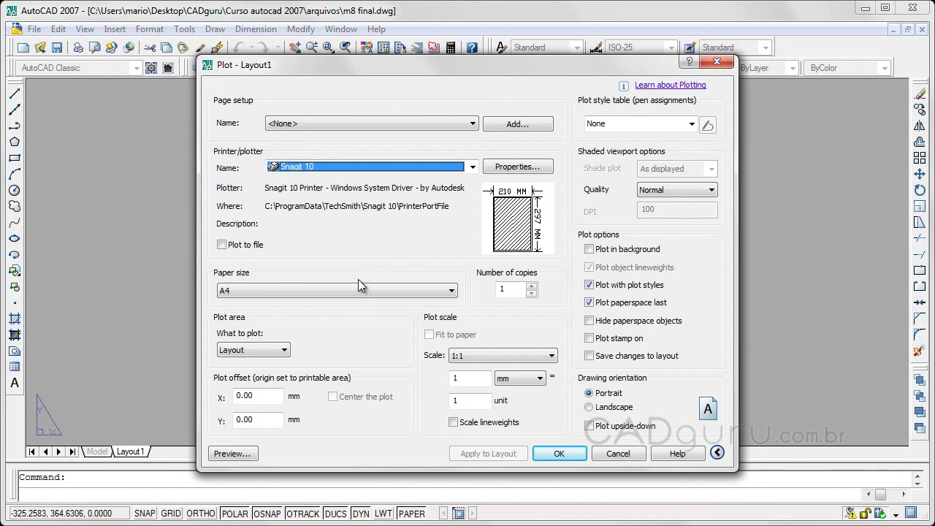
click(241, 454)
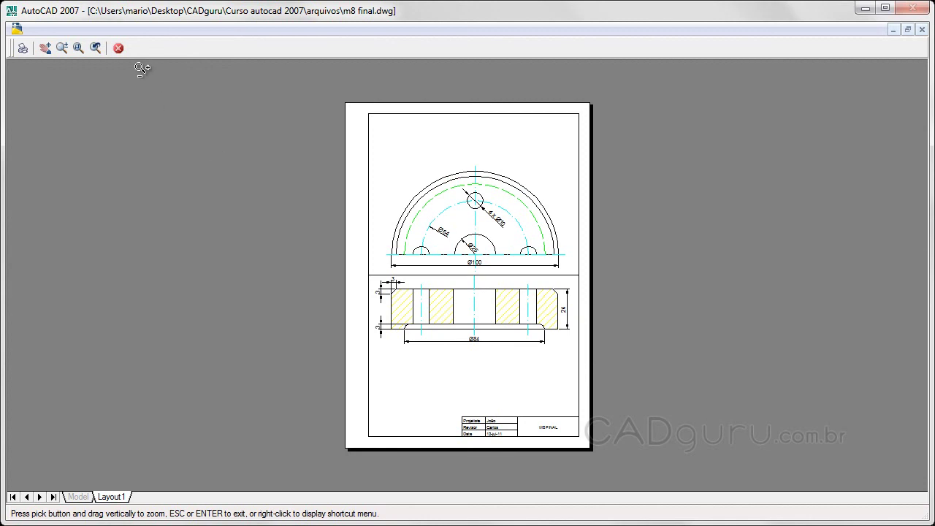
click(119, 49)
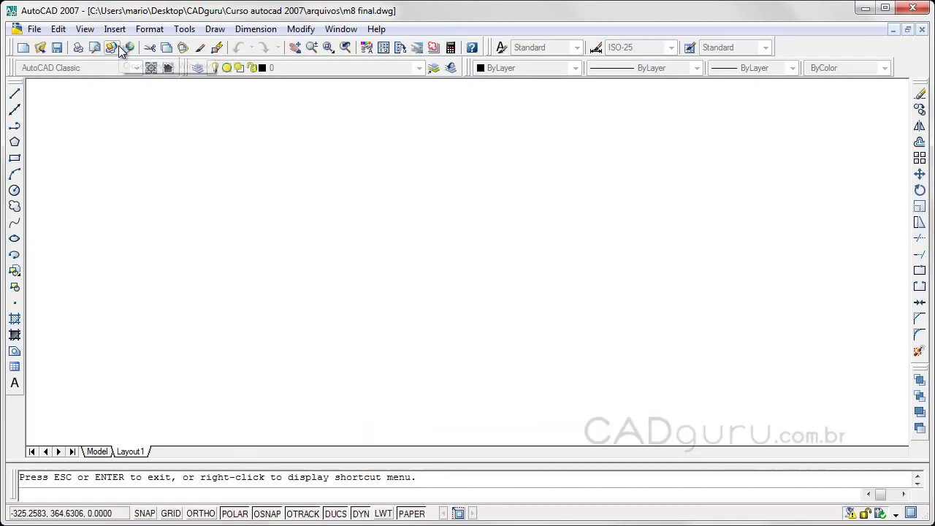